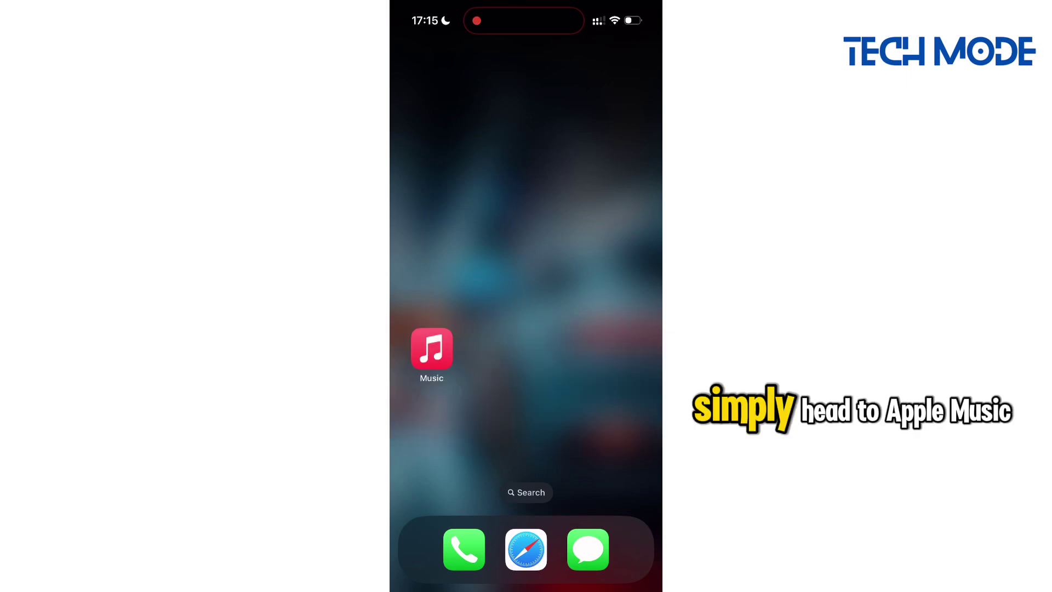
Open Apple Music and show the lyrics for 'Wrong Places' on the full-screen player
left_click(433, 349)
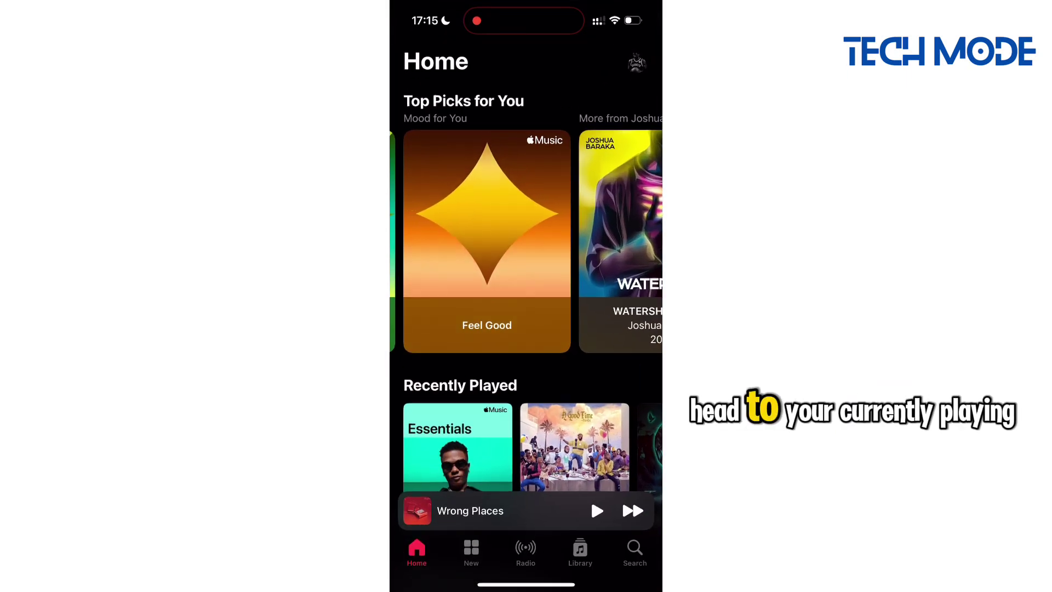
left_click(493, 511)
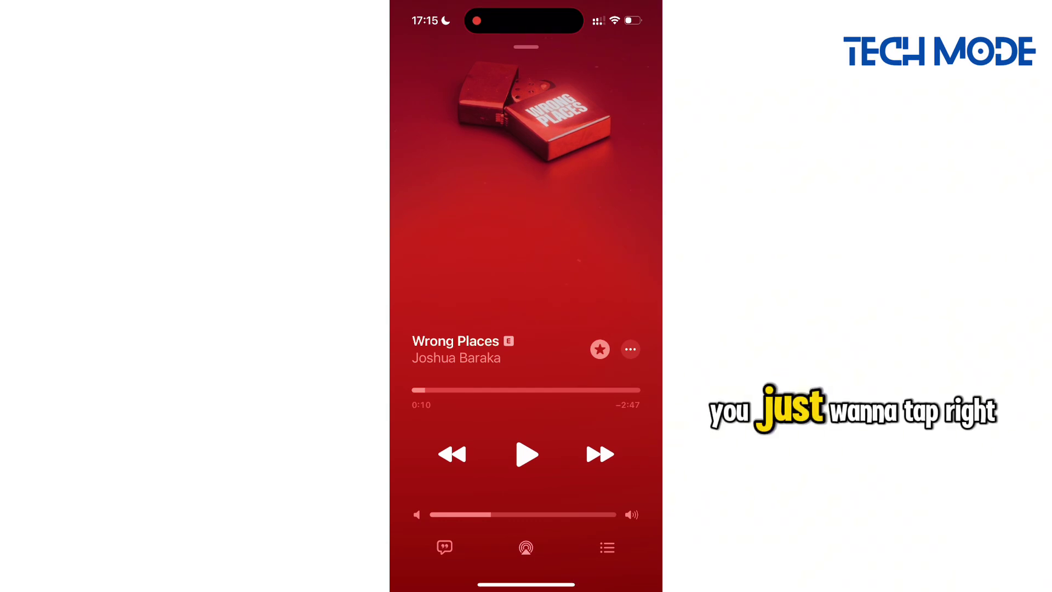
left_click(444, 548)
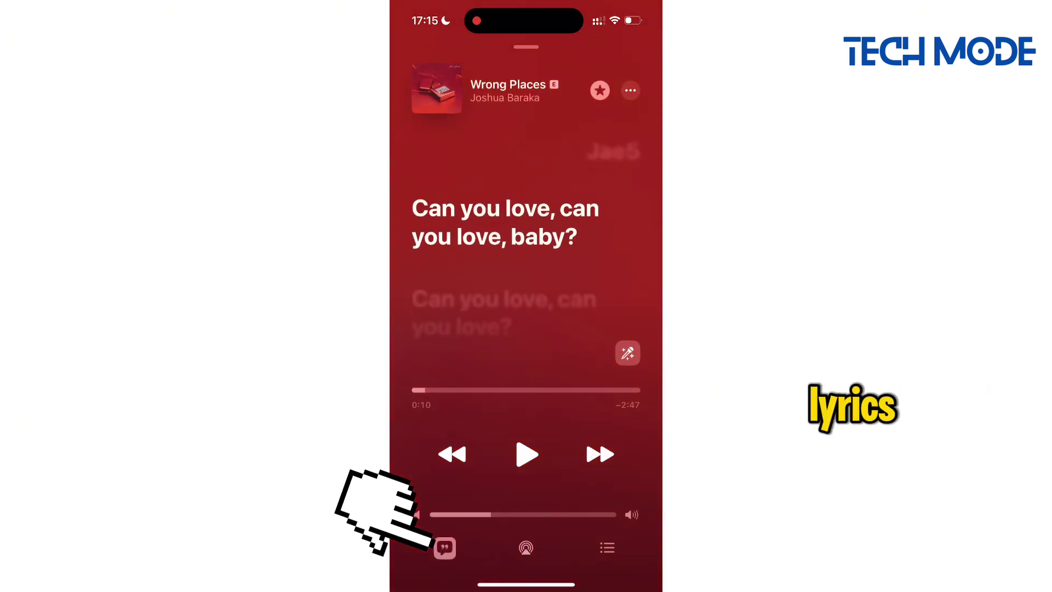